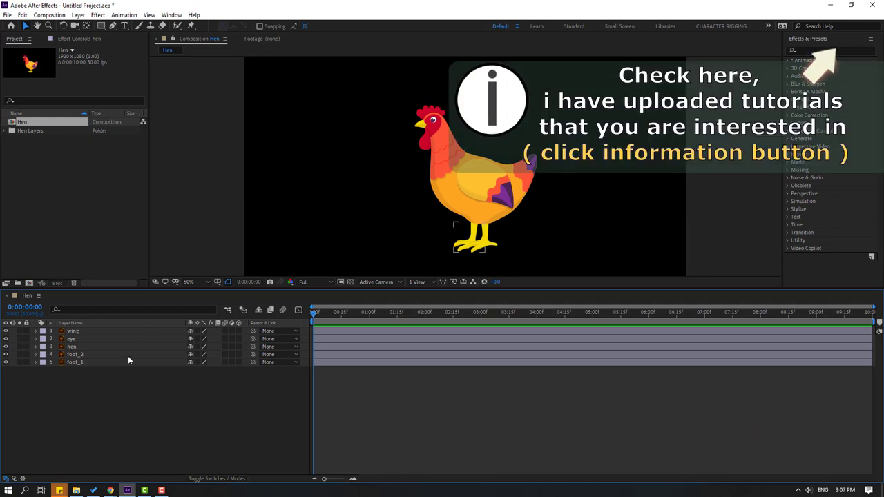
Solo the hen body layer, hiding the wing, eye and both feet.
click(85, 355)
click(72, 346)
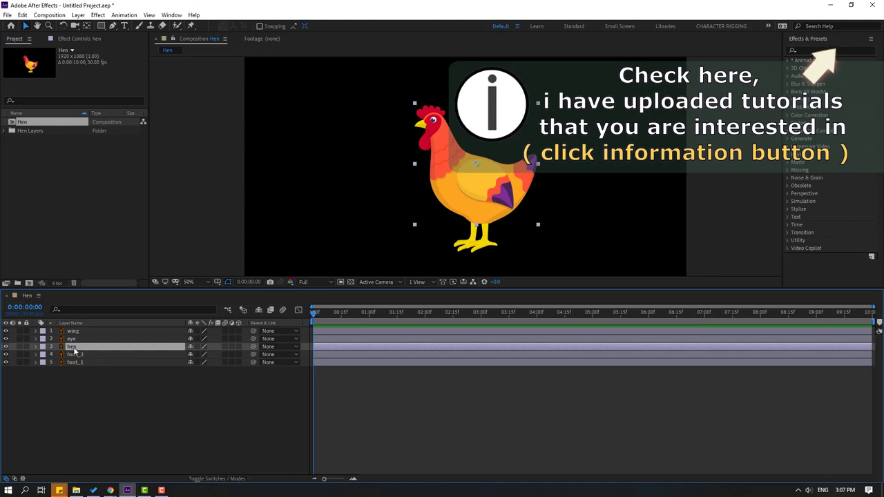
click(19, 346)
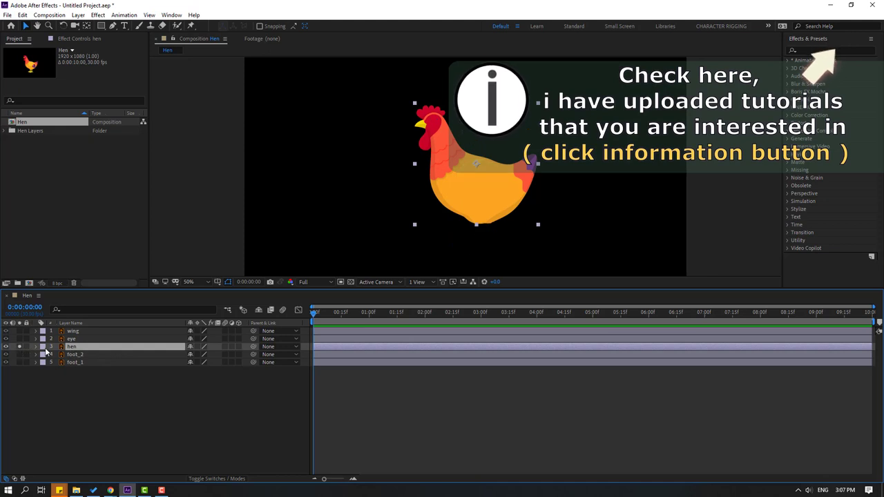
Place Puppet Position Pins on the hen's head and belly at 100% zoom.
click(188, 26)
key(period)
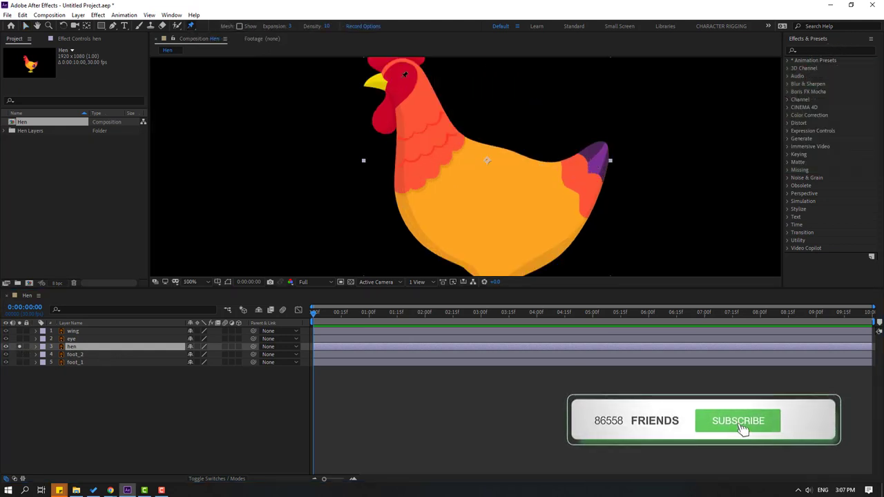
click(401, 69)
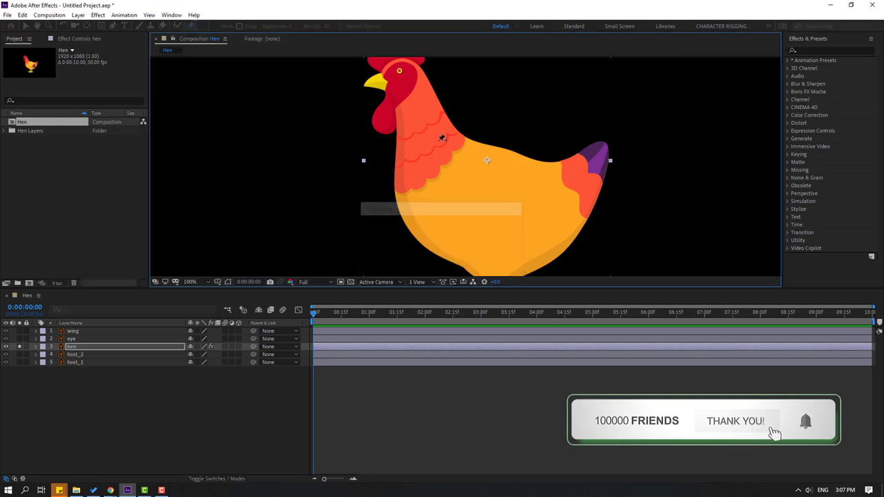
click(494, 232)
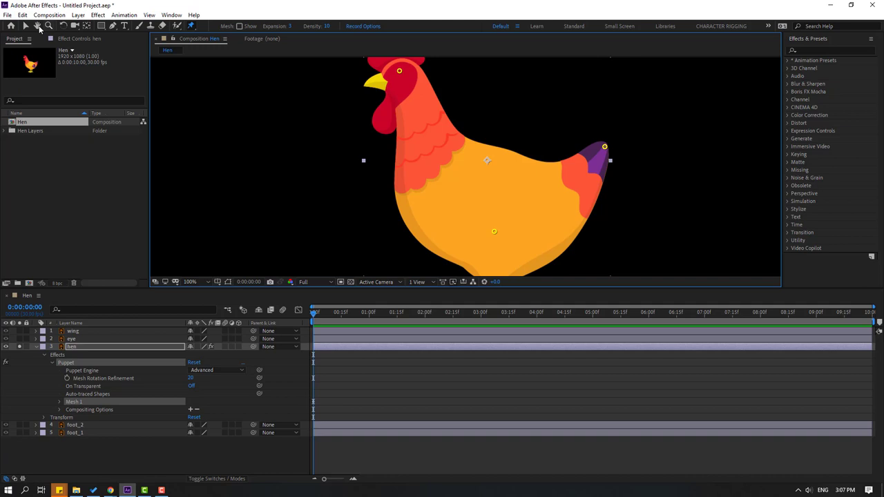
click(26, 26)
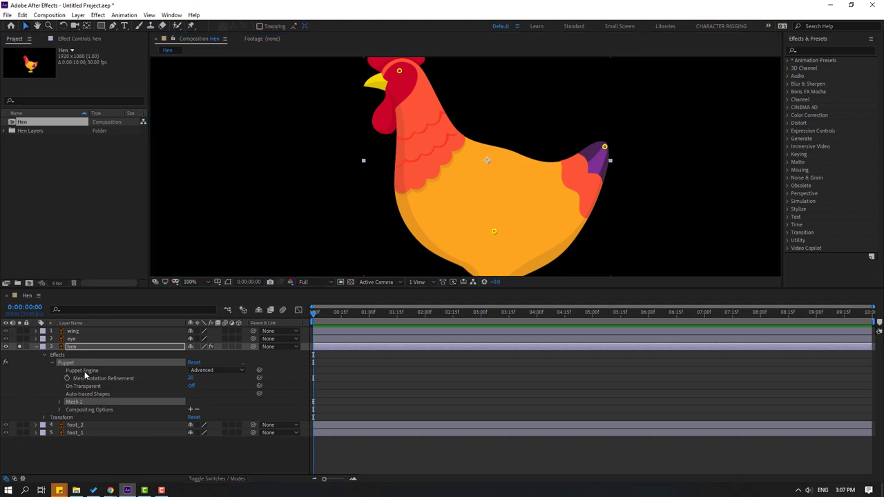
Set the Puppet Engine to Legacy and toggle On Transparent in the Puppet effect.
click(207, 370)
click(203, 380)
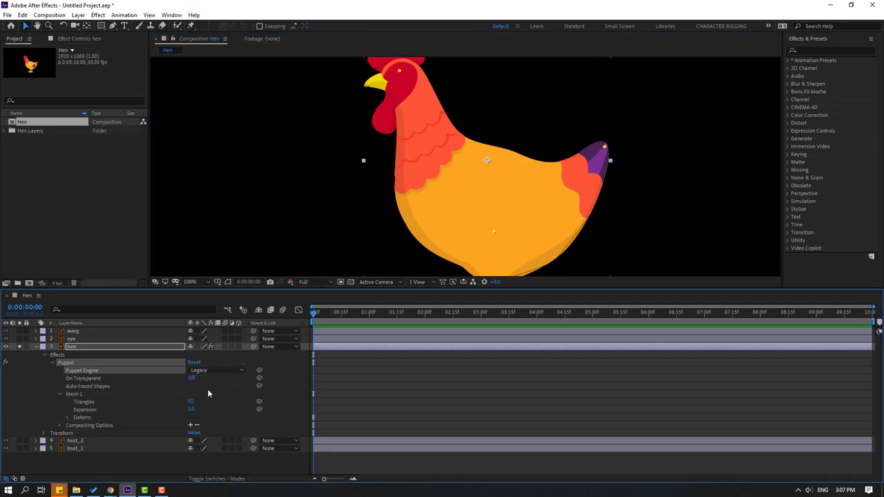
click(77, 40)
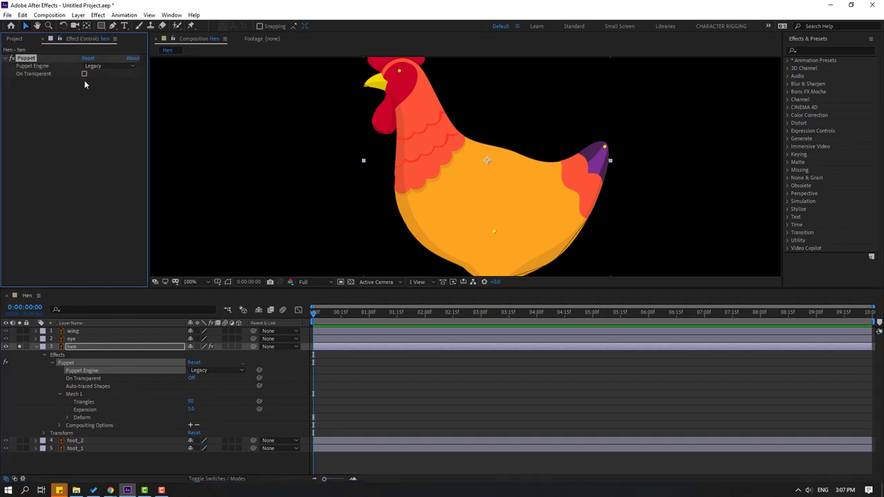
click(84, 74)
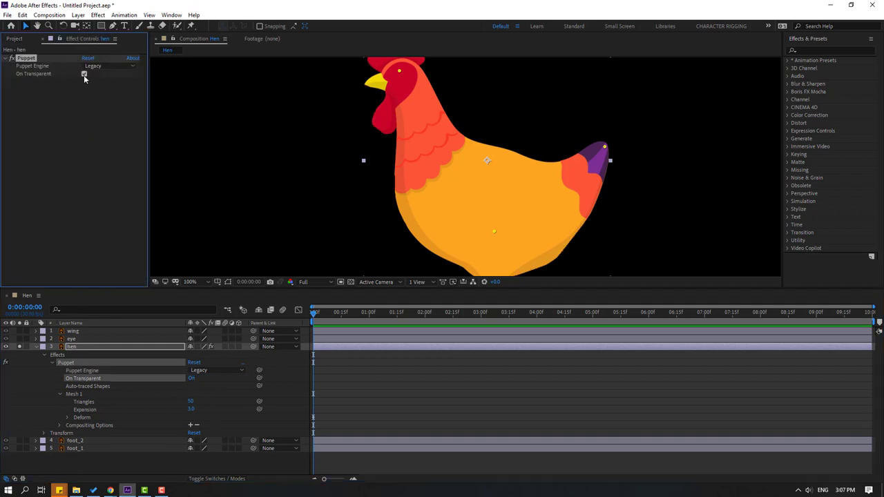
click(85, 74)
Turn On Transparent back on and open the Duik Bassel.2 panel beside the work area.
click(87, 74)
click(171, 14)
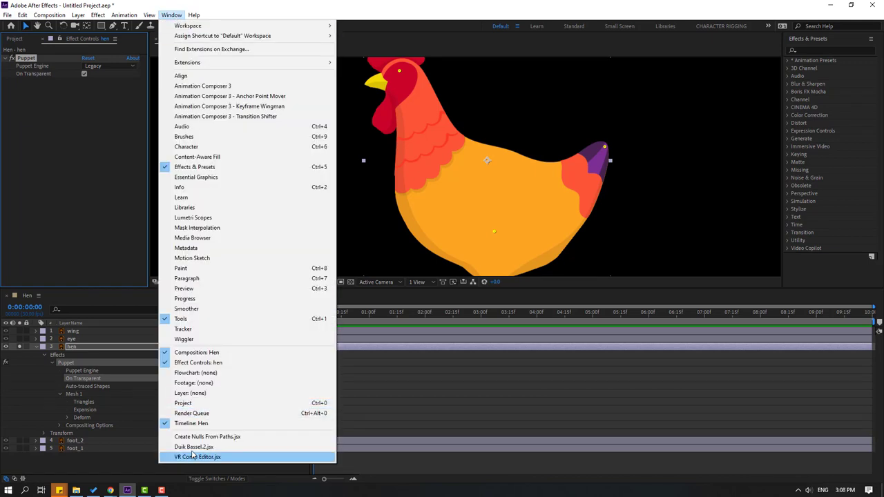
click(195, 447)
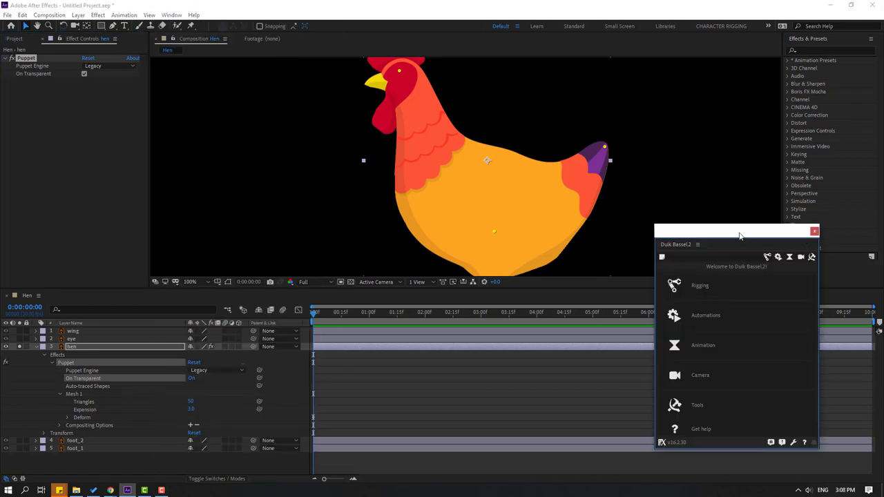
drag(740, 236, 706, 212)
click(62, 370)
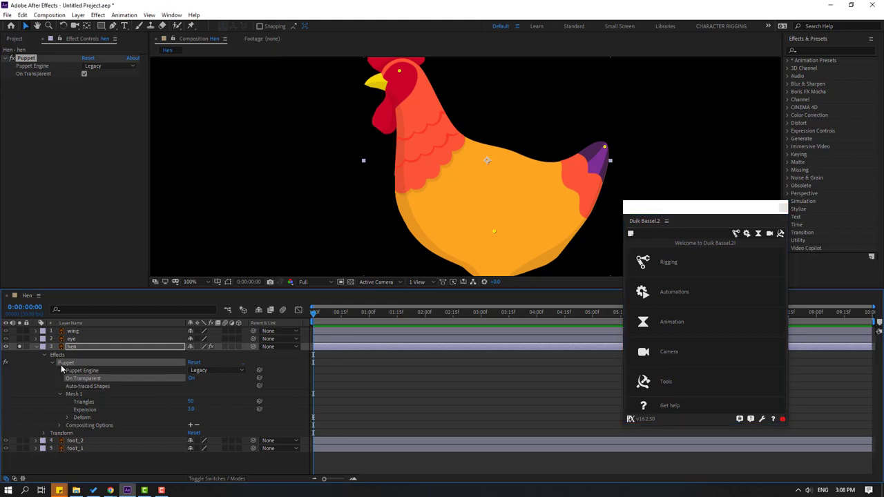
Add Duik bones for the three puppet pins from the Rigging tools.
click(673, 263)
click(673, 263)
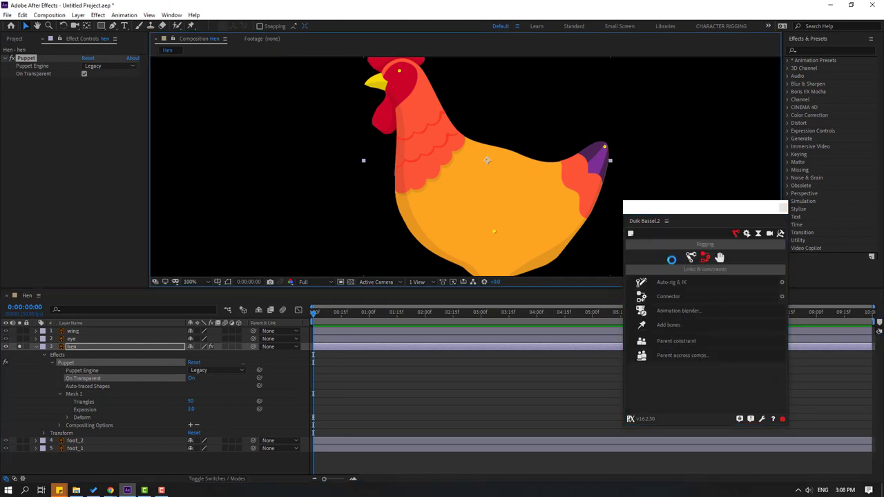
click(668, 330)
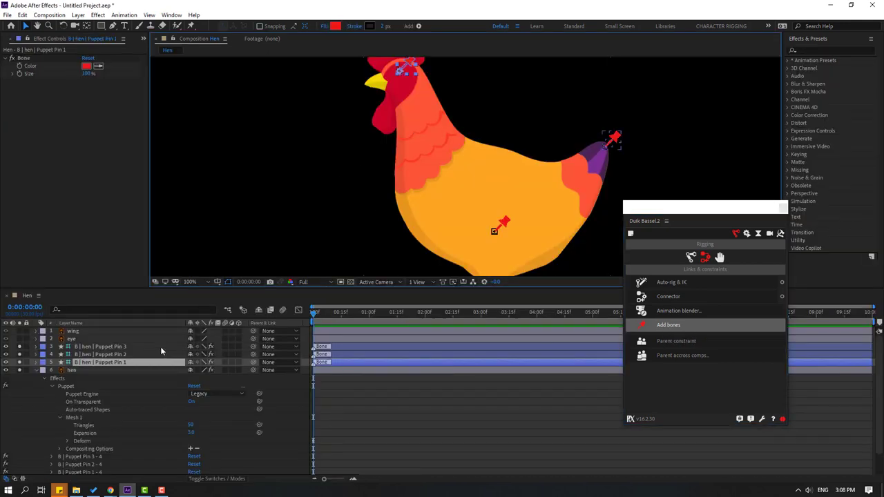
Parent the Puppet Pin 1 bone to Pin 2, and Pin 2 to Pin 3.
click(96, 382)
click(121, 362)
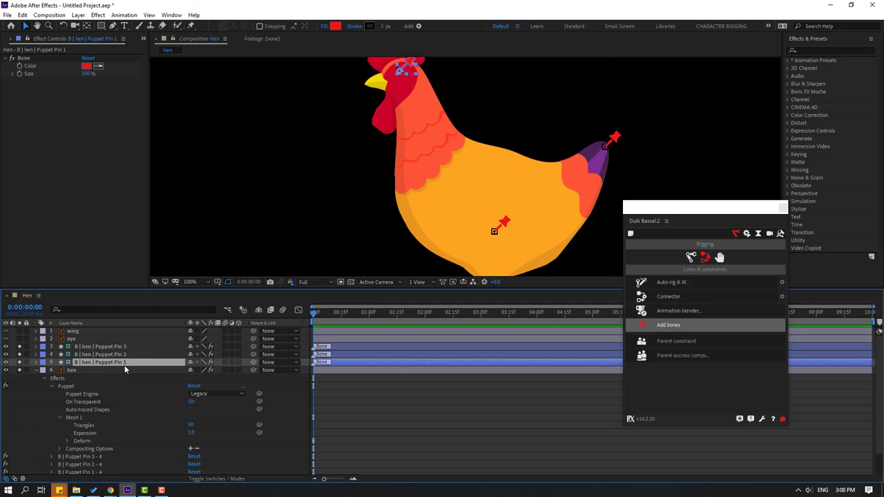
drag(252, 363, 123, 355)
click(121, 355)
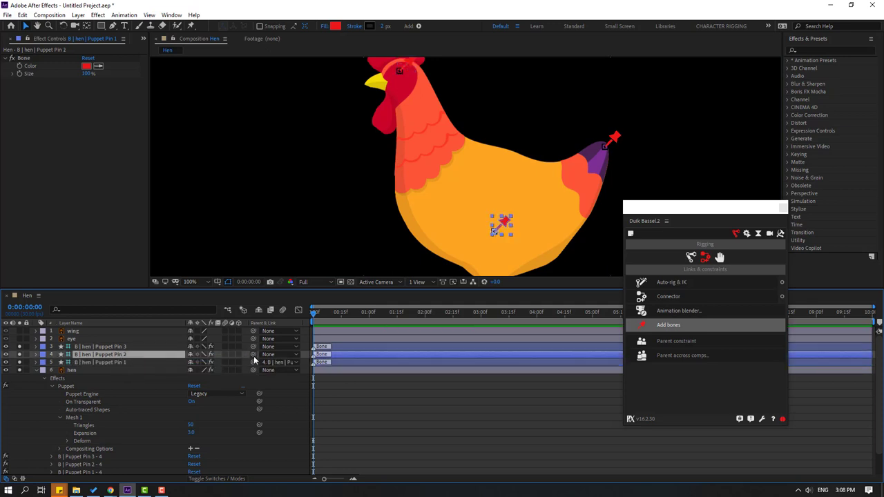
drag(253, 355, 101, 347)
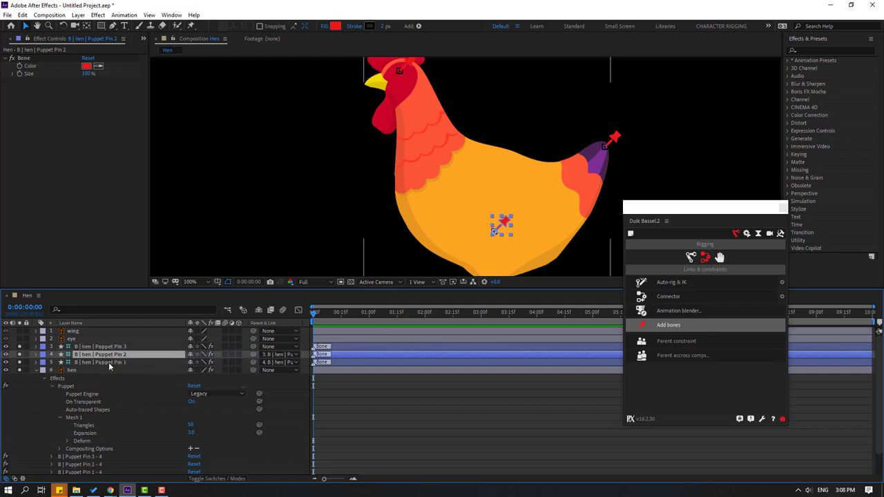
Auto-rig all three bones with IK, set the controller Icon Size to 240%, and test it.
click(112, 347)
key(ctrl+shift+Down)
key(ctrl+shift+Down)
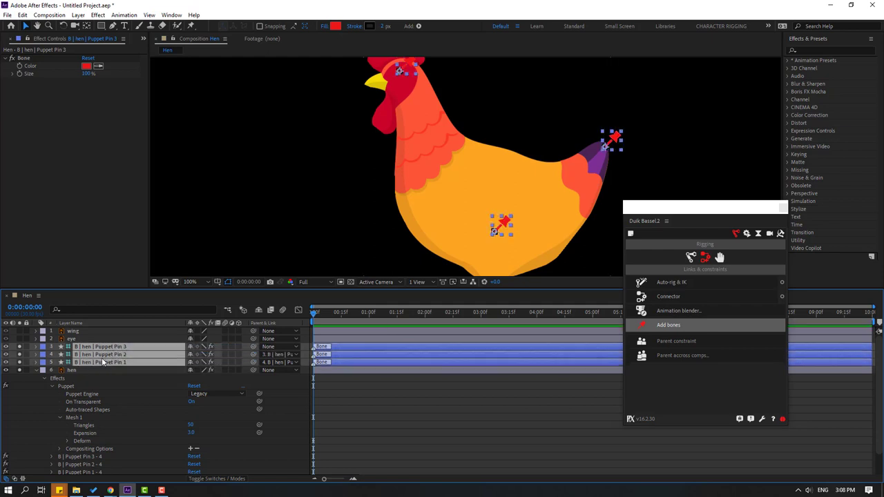
click(674, 289)
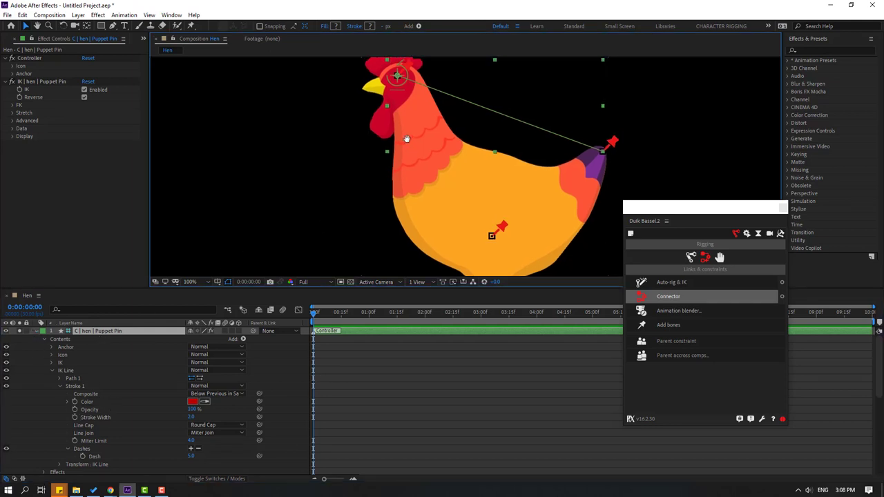
click(11, 66)
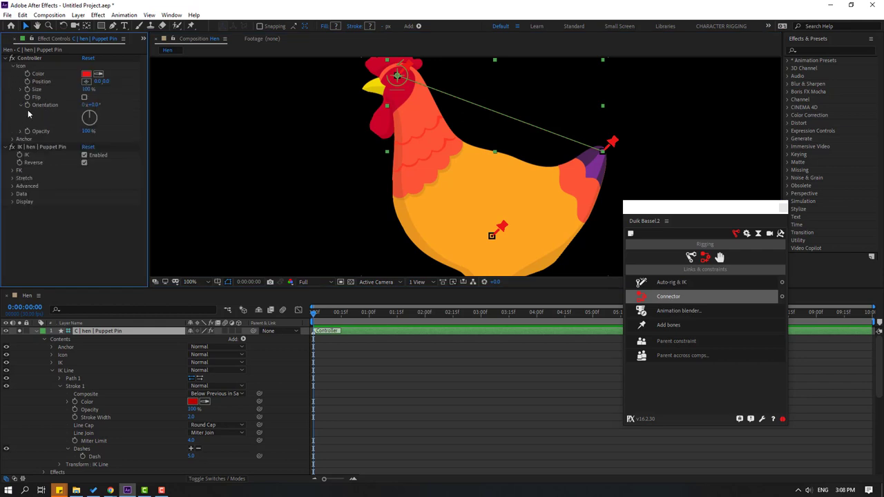
drag(84, 90, 238, 95)
drag(413, 84, 423, 66)
Parent the wing layer to the hen's head controller.
click(37, 332)
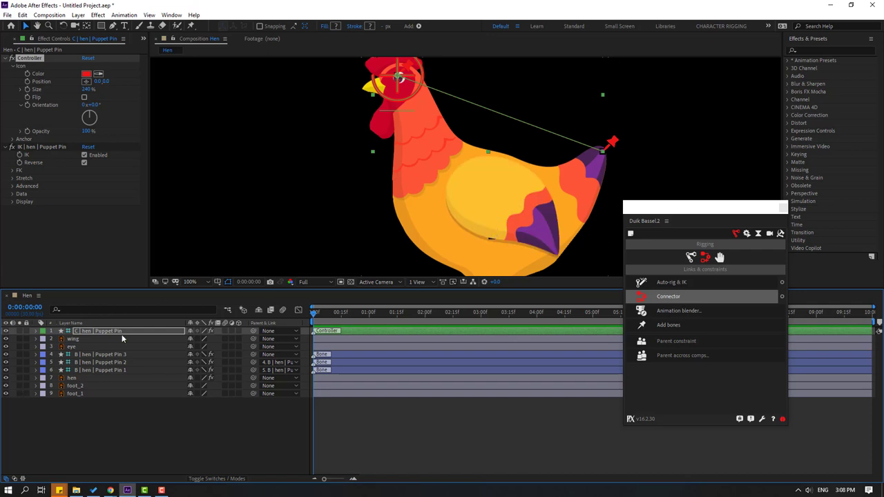
click(74, 339)
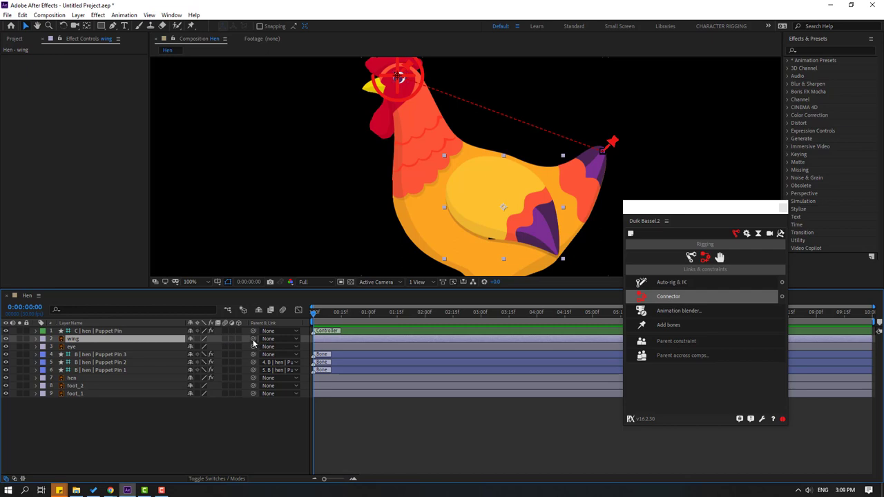
drag(253, 339, 74, 331)
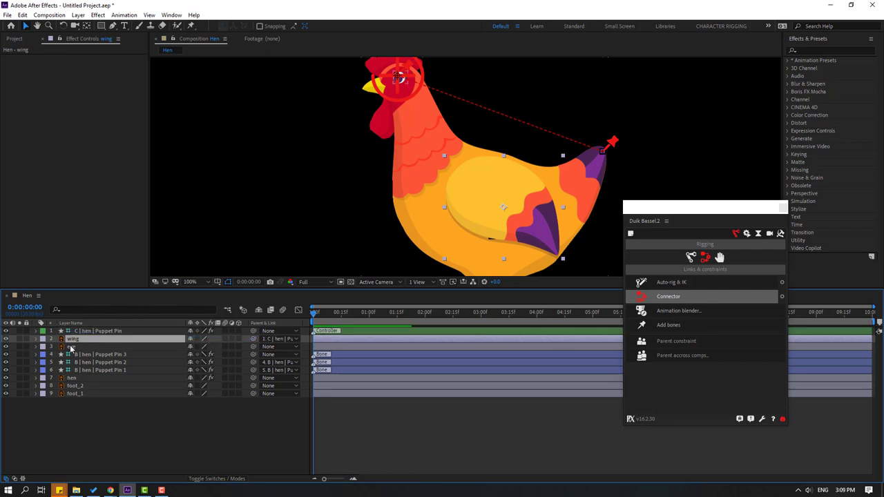
Solo the wing and move its anchor point up to the wing's base.
click(19, 339)
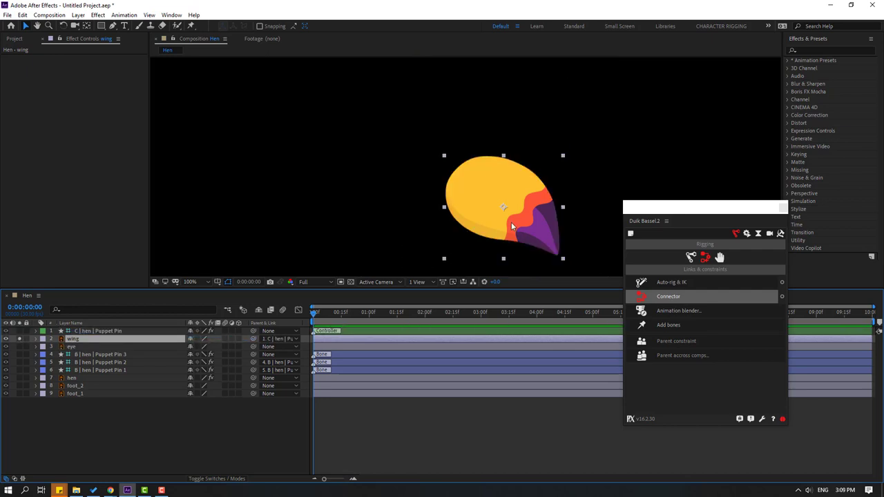
click(87, 27)
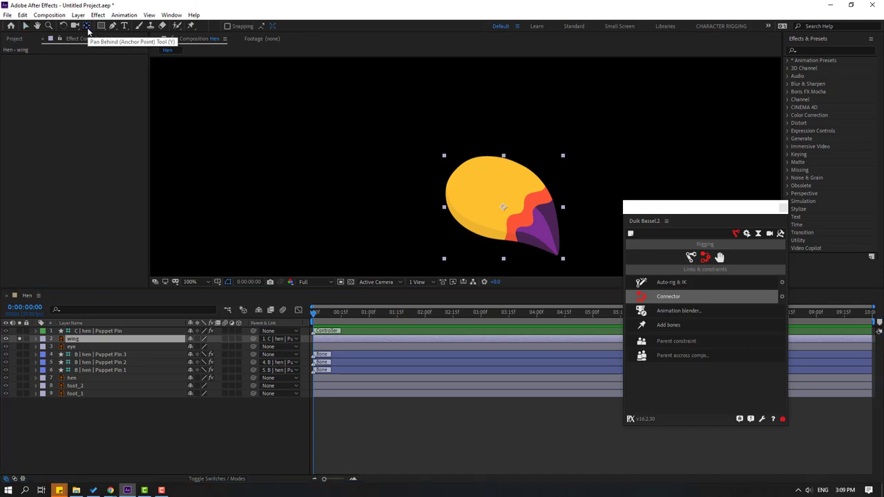
drag(504, 209, 463, 174)
click(26, 26)
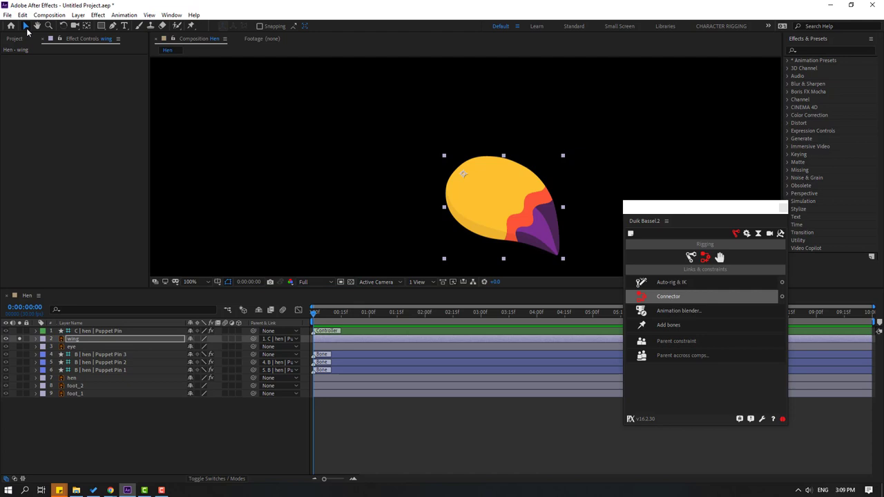
Close Duik, unsolo the wing, test the head controller, and show its Position property.
click(782, 208)
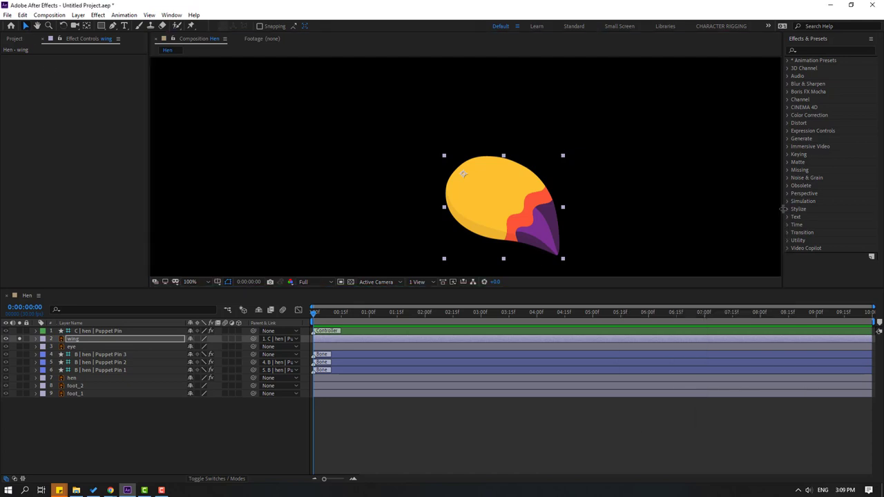
click(18, 340)
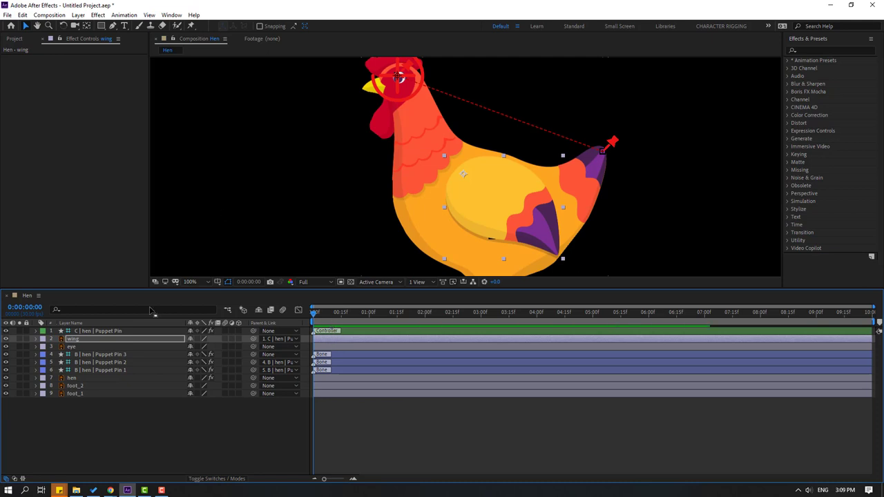
click(118, 333)
drag(405, 101, 398, 79)
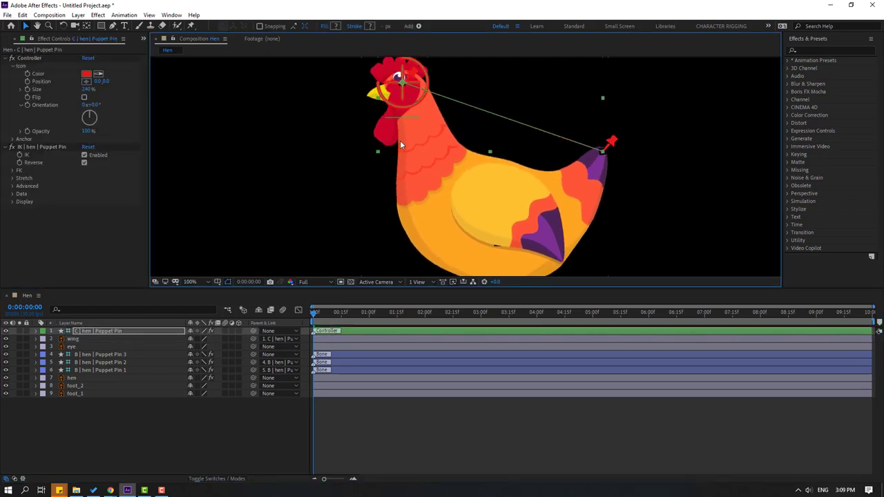
click(88, 333)
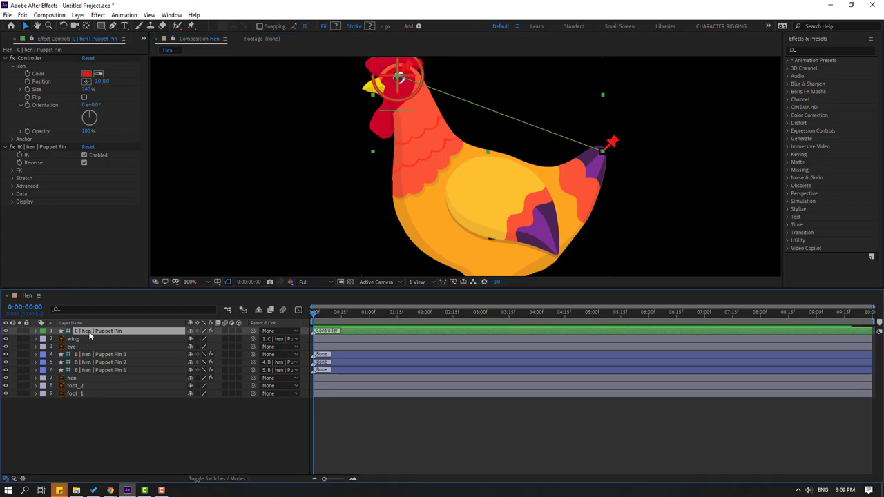
key(p)
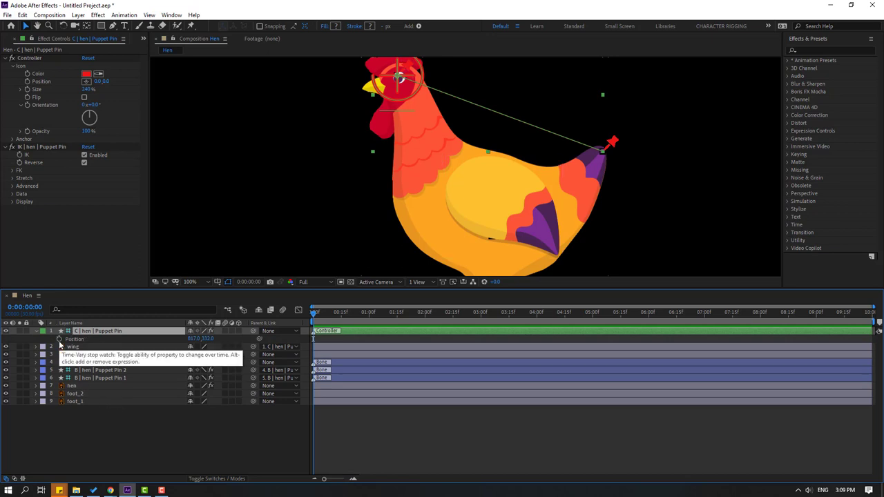
Add a wiggle expression to the controller's Position and preview the motion.
alt+click(59, 339)
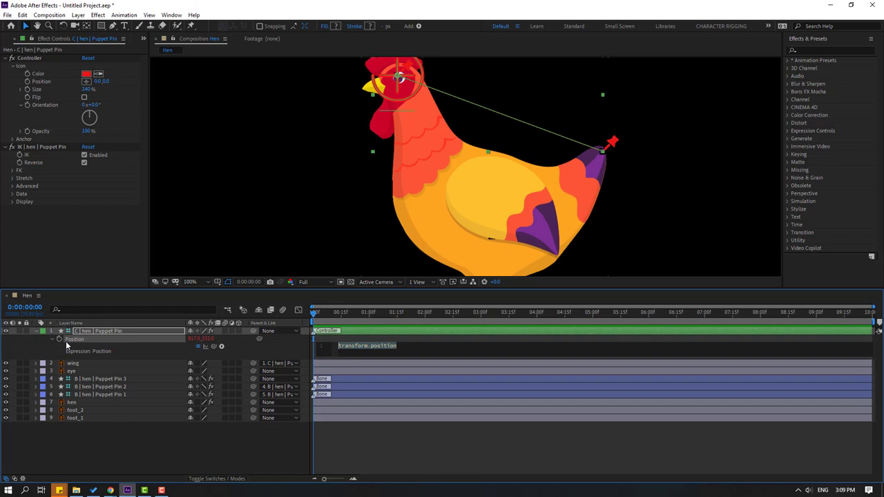
text(wigg)
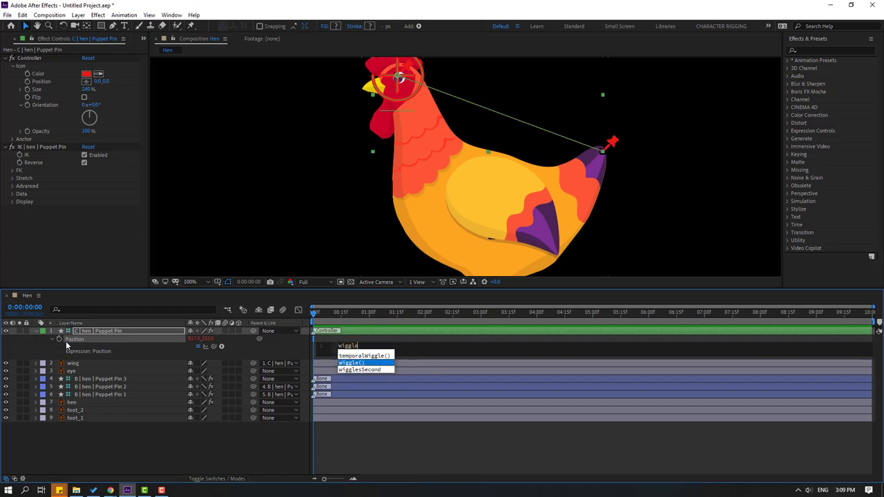
text(le)
key(Return)
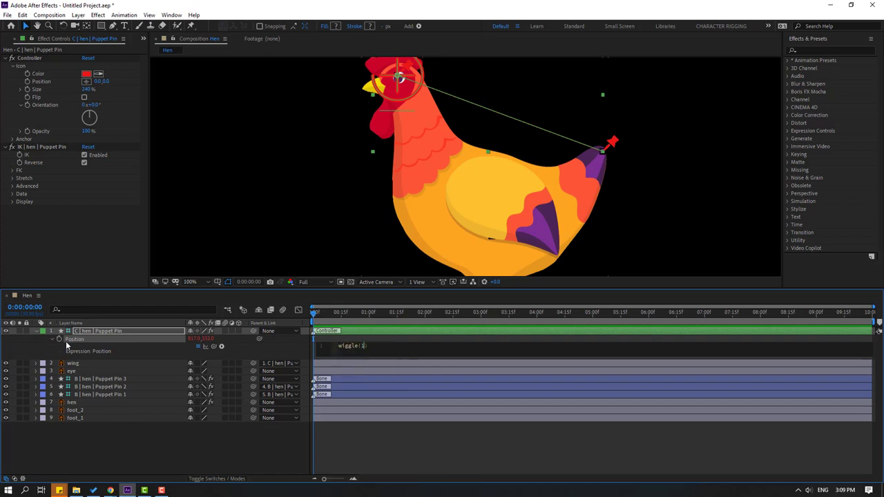
click(317, 449)
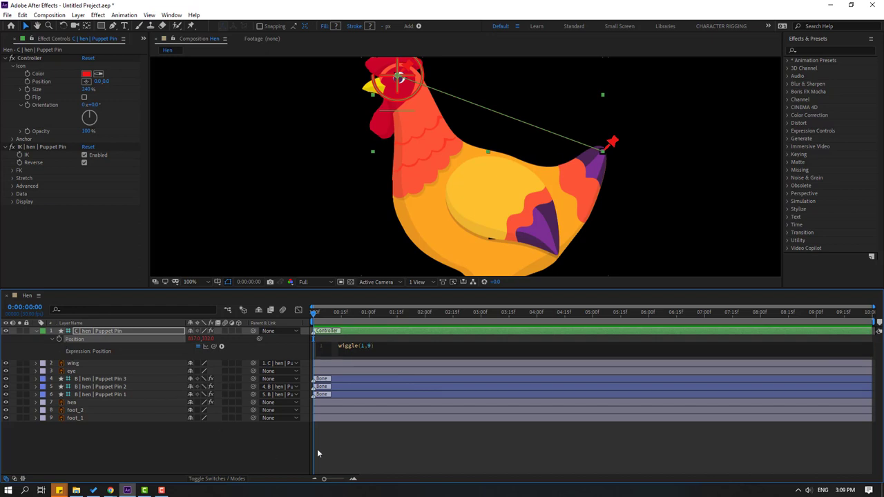
scroll(336, 259, down, 4)
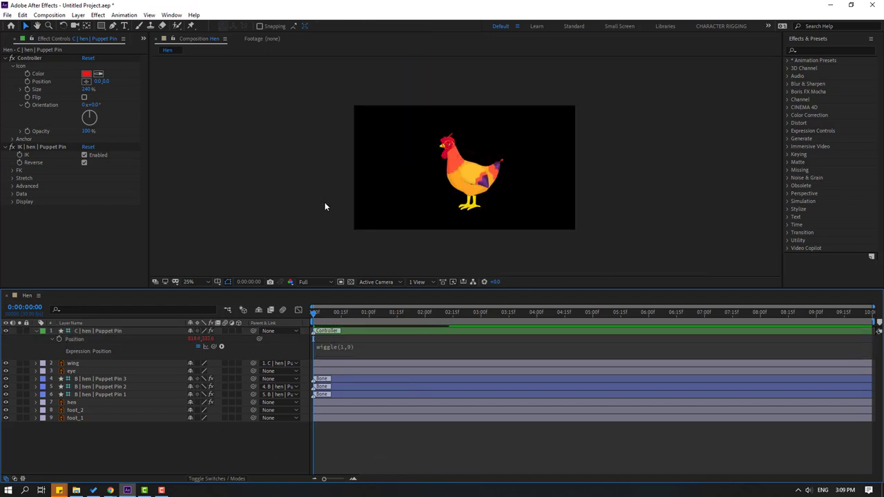
key(space)
scroll(323, 218, up, 2)
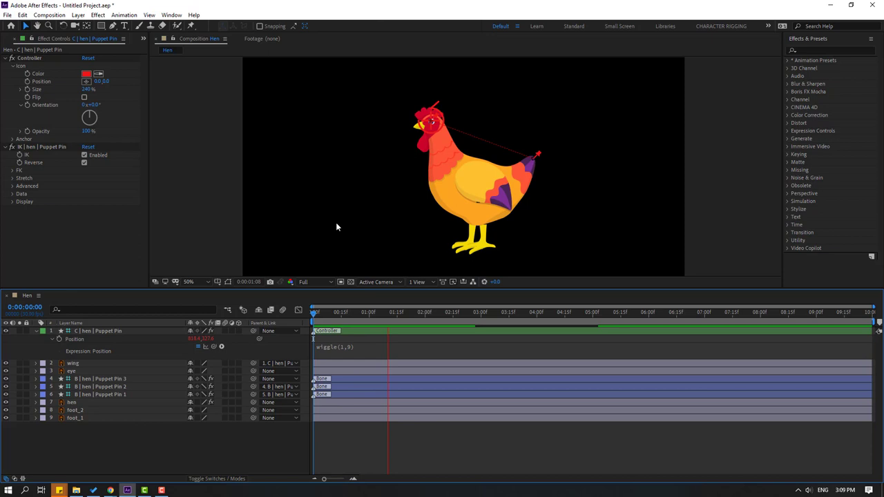
click(374, 312)
Revise the Position wiggle values to wiggle(2,9), previewing between edits.
click(348, 355)
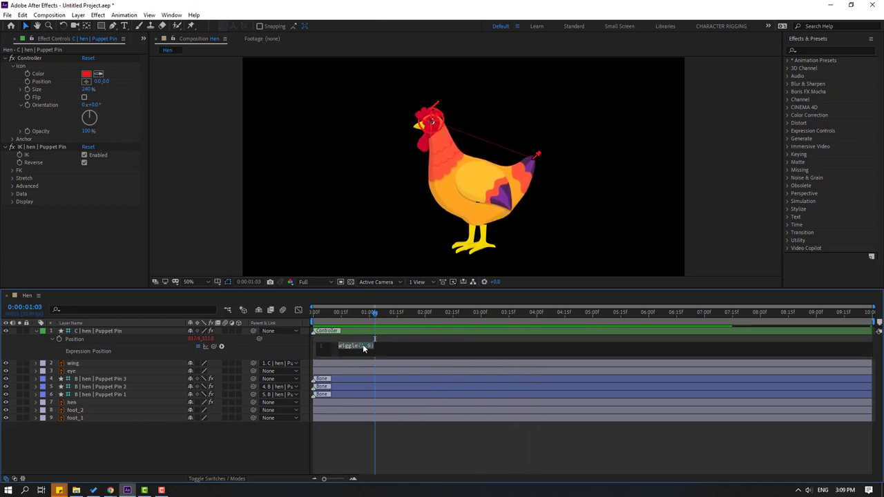
click(364, 346)
key(Right)
key(Delete)
text(6)
click(428, 454)
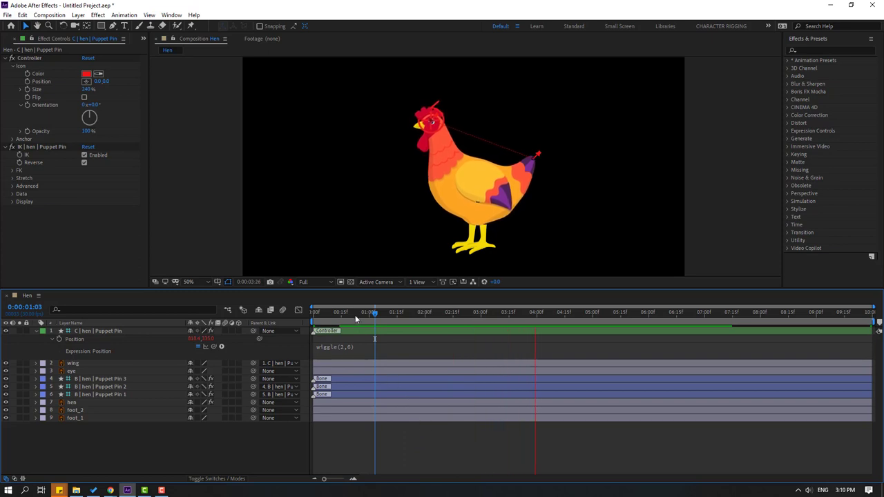
key(space)
click(345, 347)
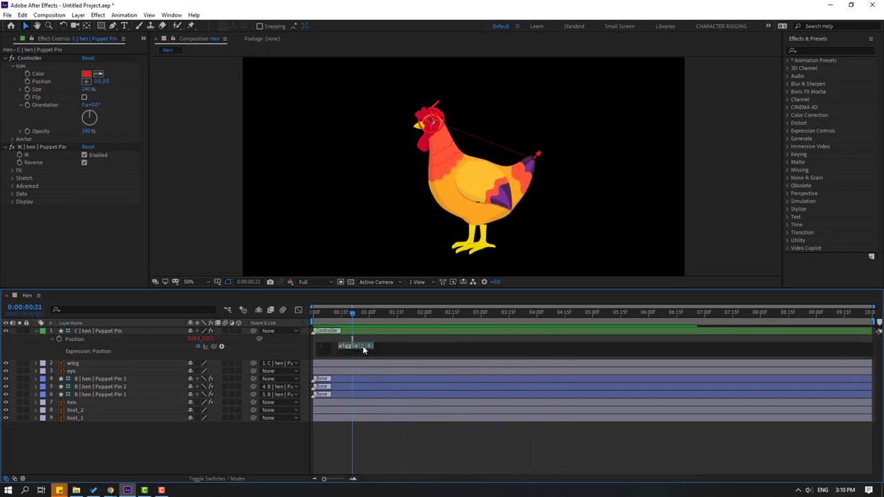
click(363, 345)
text(8)
click(395, 432)
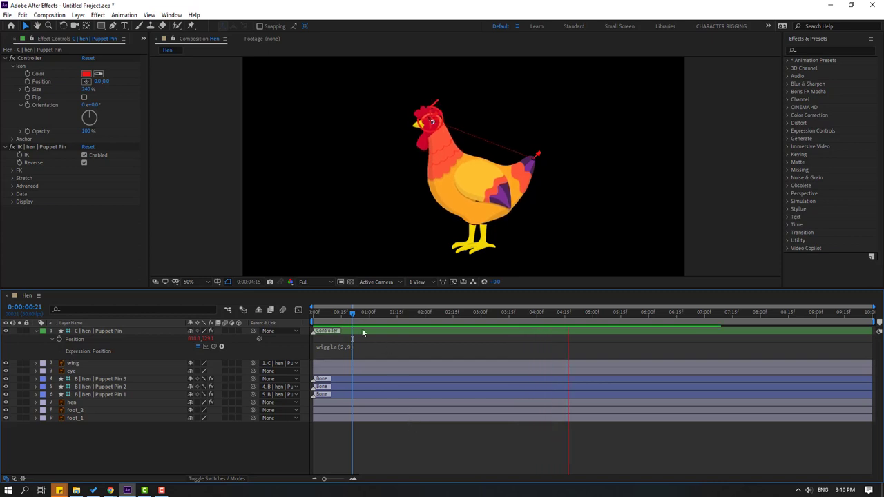
Collapse the controller, reveal the wing's Rotation property, and return to the timeline start.
click(357, 311)
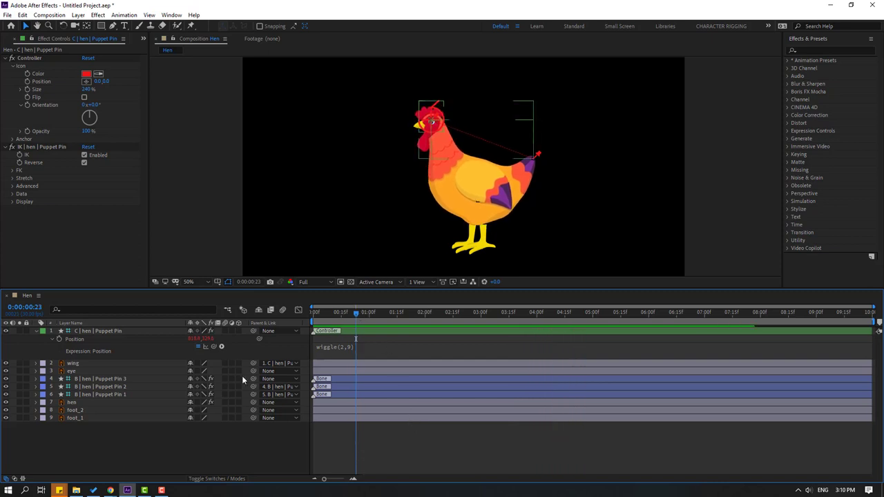
click(35, 330)
click(69, 346)
click(72, 339)
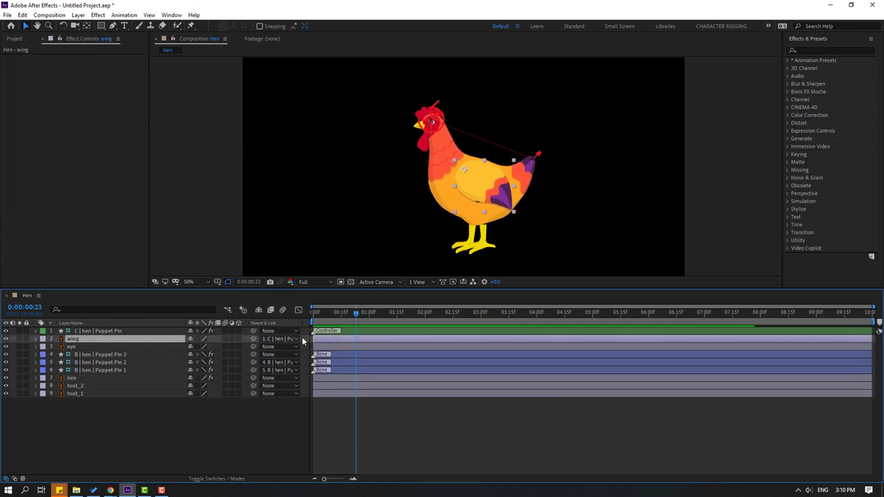
key(r)
key(Home)
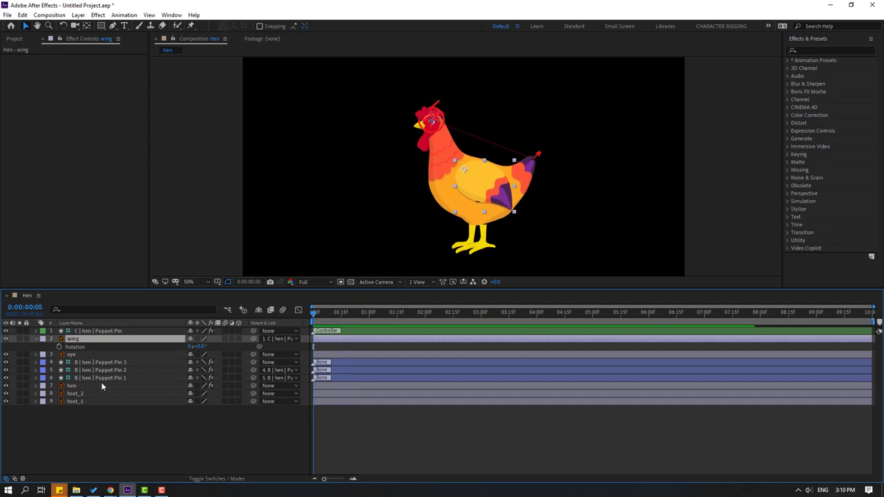
Add a wiggle(1,9) expression to the wing's Rotation and preview the flapping.
alt+click(59, 346)
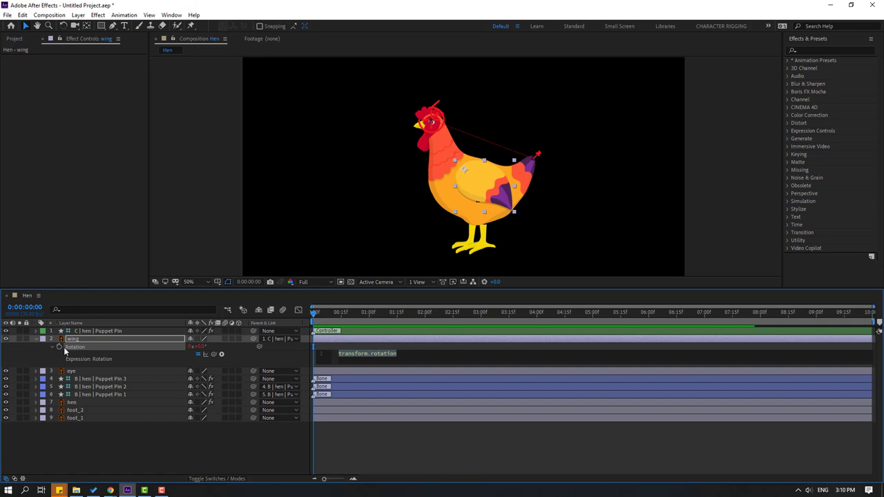
text(wiggle)
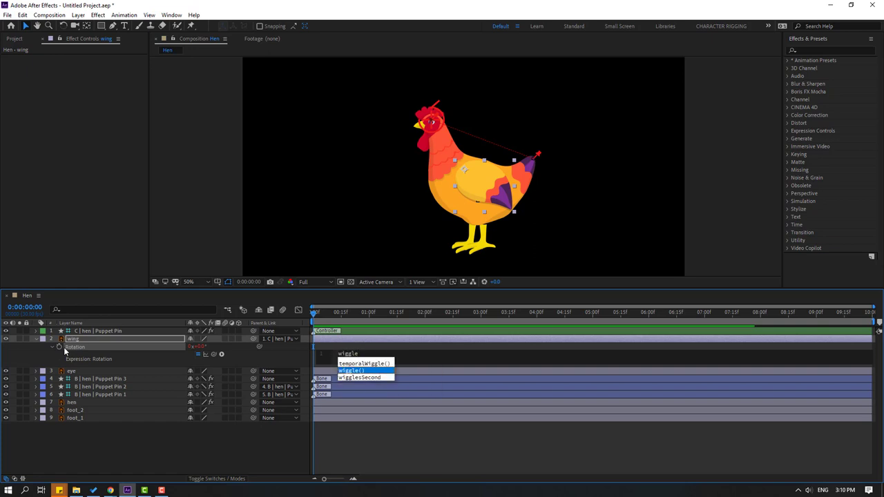
key(Return)
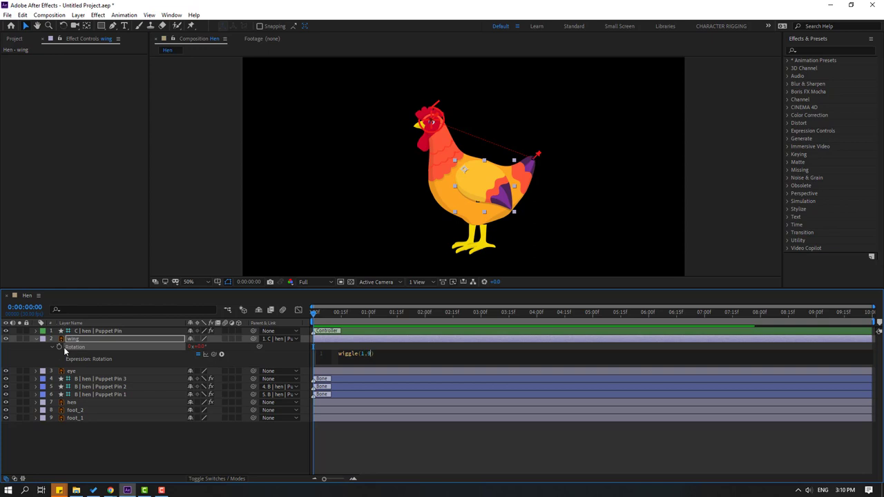
text(1,9)
click(277, 460)
key(space)
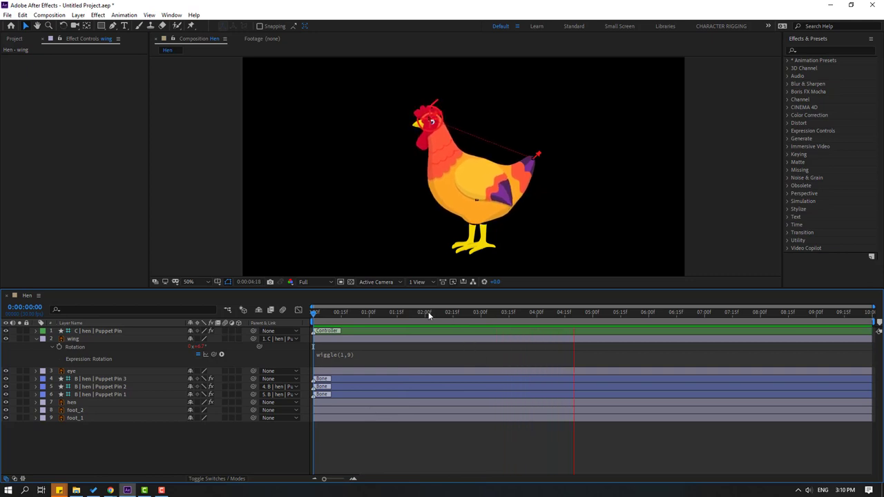
key(space)
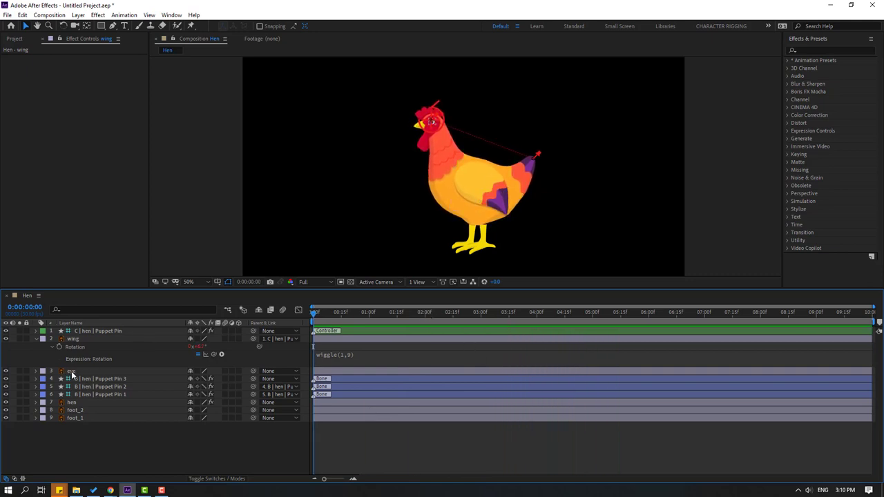
Parent the eye layer to the hen layer and preview the animation.
click(72, 374)
drag(253, 370, 78, 405)
click(77, 417)
ctrl+click(78, 410)
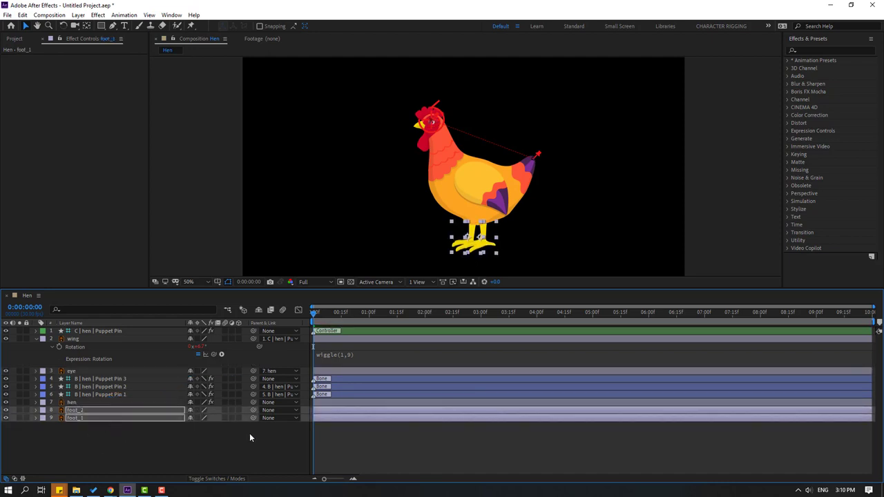
click(367, 442)
key(space)
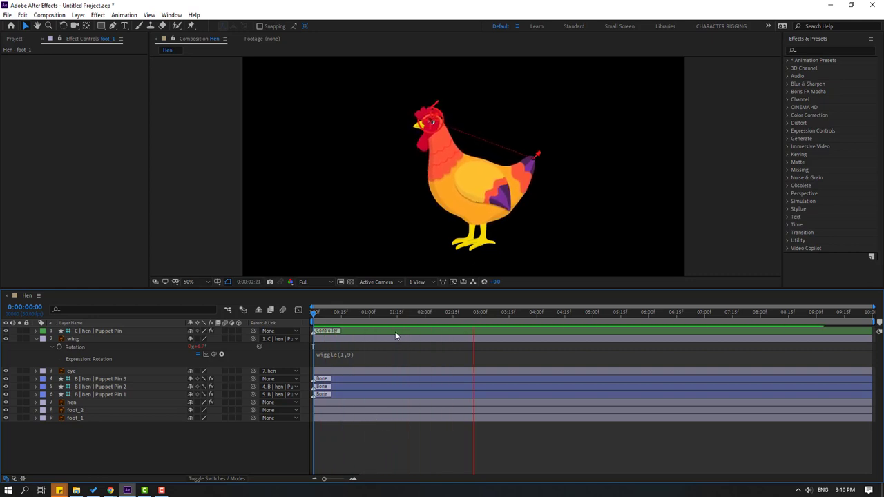
Re-parent the eye to the C | hen controller layer and preview again.
click(72, 372)
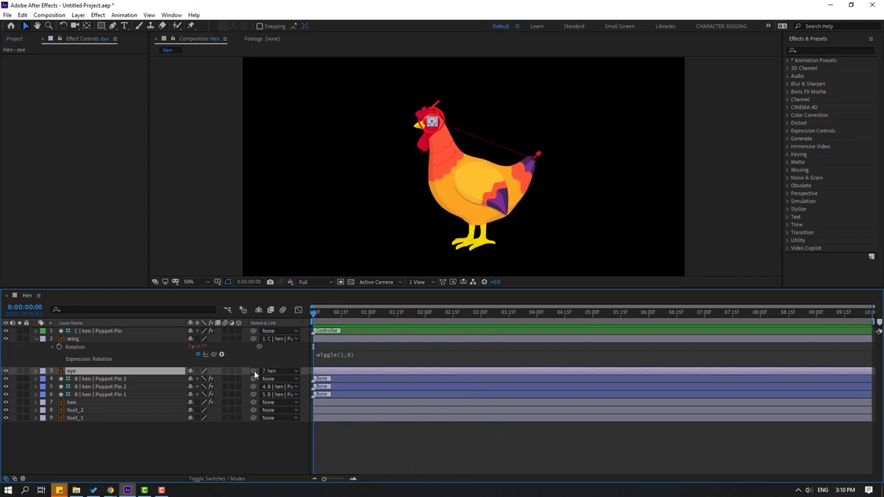
drag(200, 373, 89, 331)
click(181, 446)
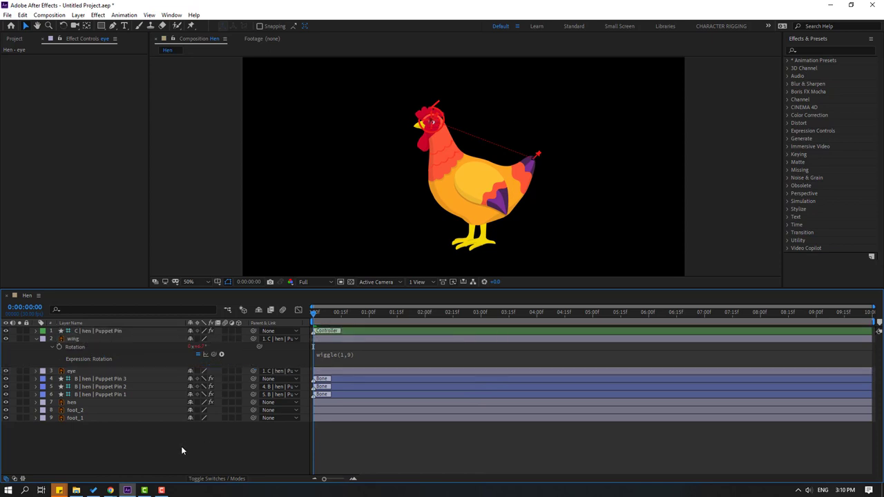
key(space)
key(space)
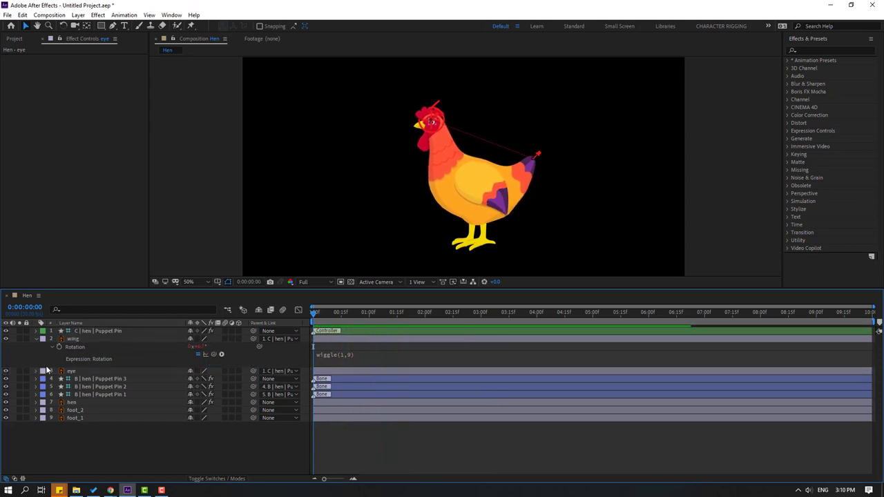
Hide the controller and Puppet Pin bone layers.
click(37, 339)
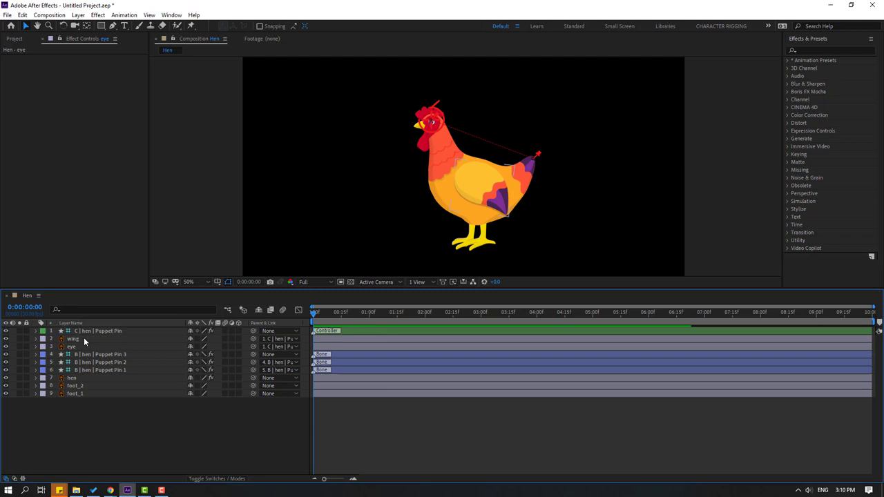
click(87, 331)
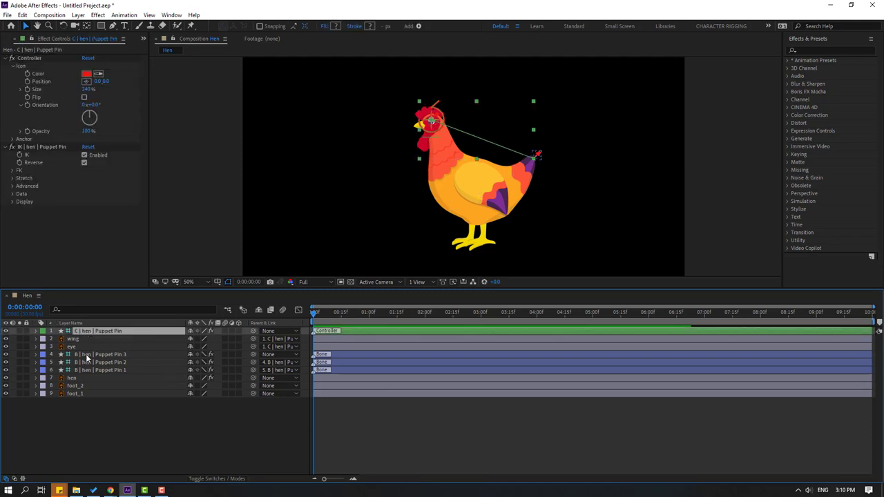
ctrl+click(84, 354)
ctrl+click(87, 362)
ctrl+click(93, 371)
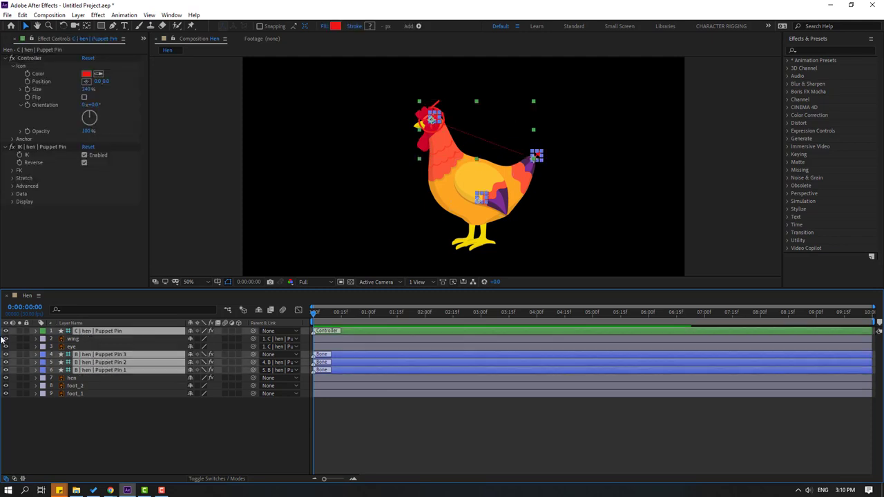
Fit the composition to the viewer, play the idle animation, and enlarge the viewer.
click(196, 282)
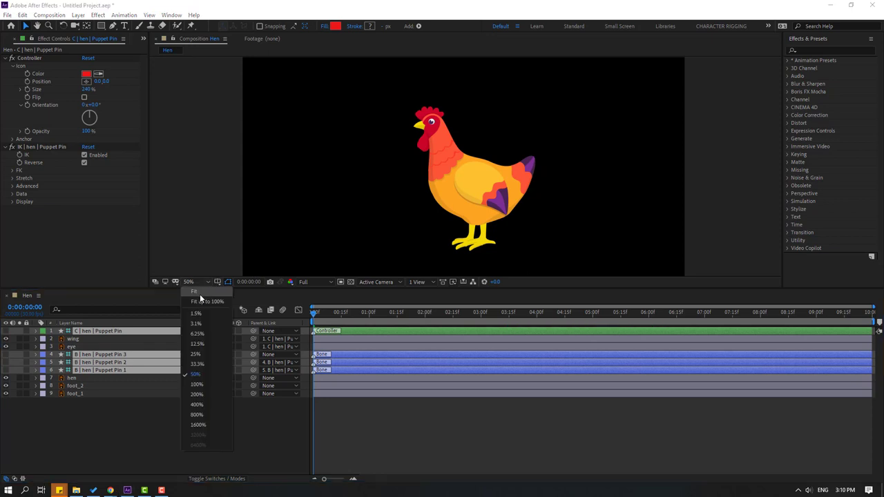
click(201, 311)
click(377, 421)
key(space)
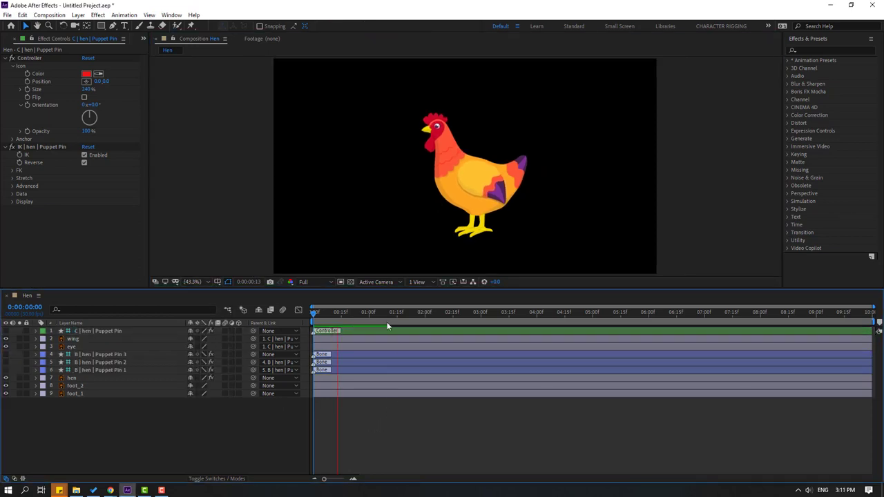
drag(368, 290, 347, 390)
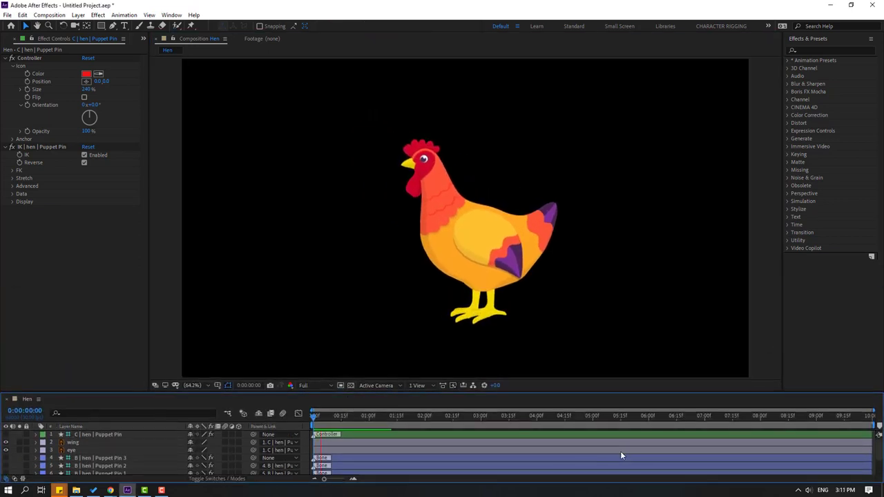